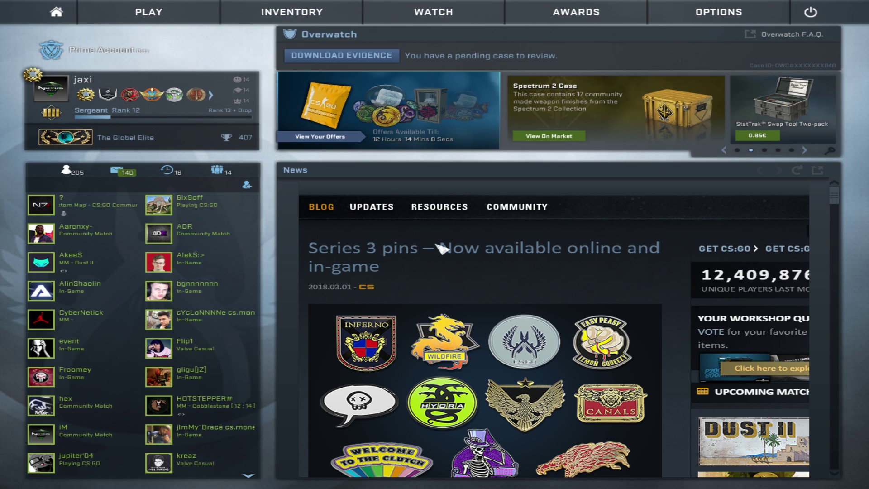
# Open CS:GO's video settings and confirm the resolution stays at 1280 x 960
pyautogui.click(719, 12)
pyautogui.click(696, 100)
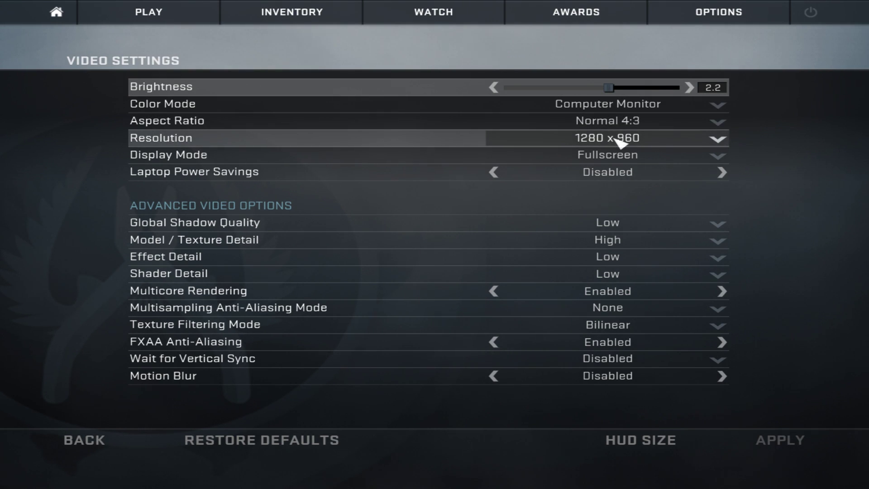
pyautogui.click(620, 142)
pyautogui.click(620, 142)
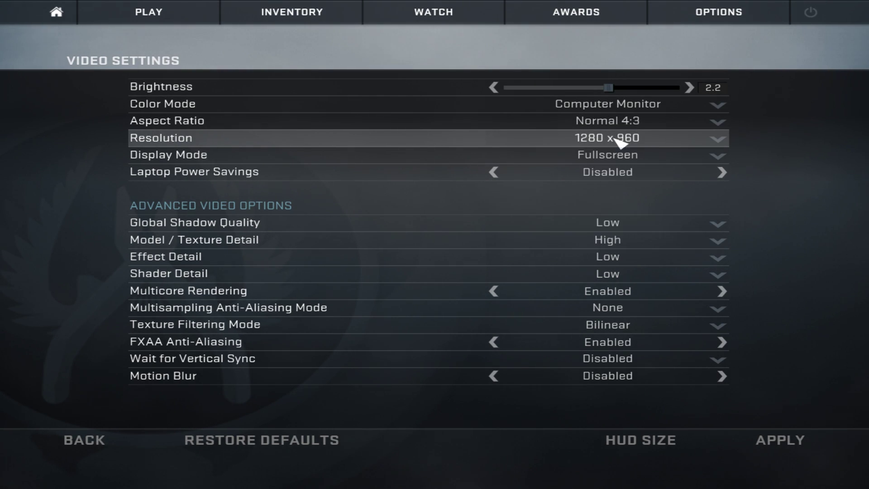
pyautogui.click(620, 140)
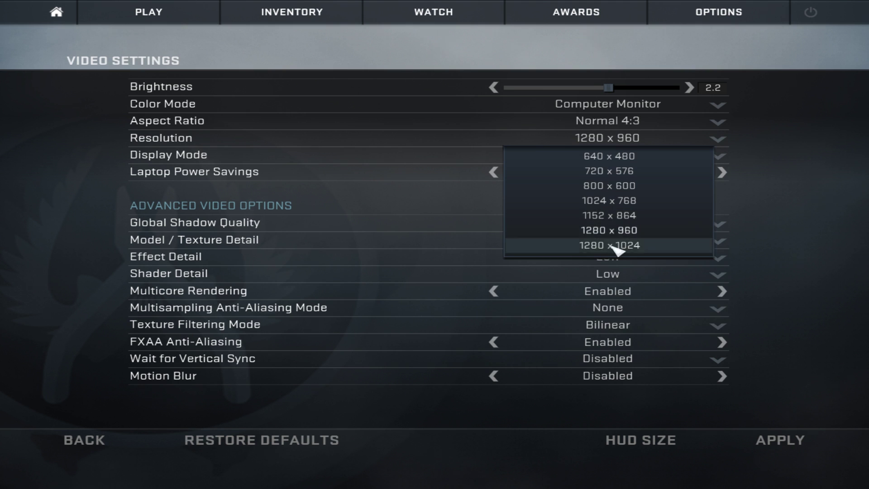
pyautogui.click(625, 139)
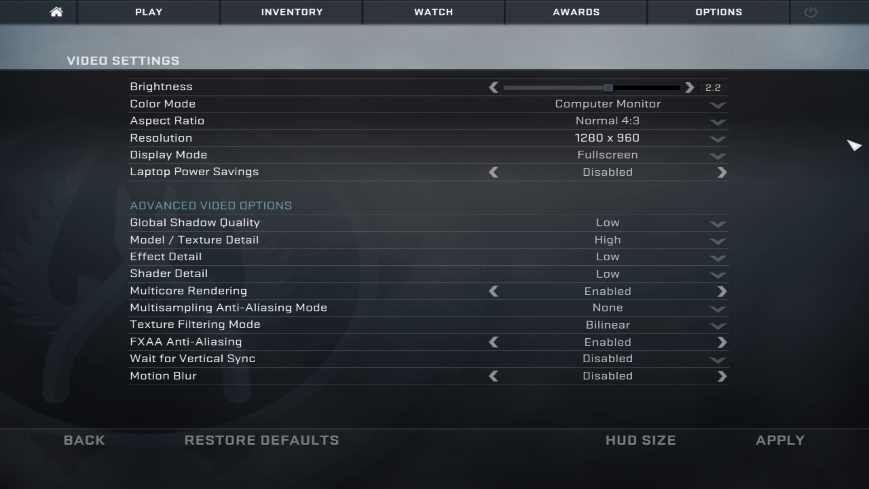
# Check the aspect ratio options and keep Normal 4:3
pyautogui.click(706, 121)
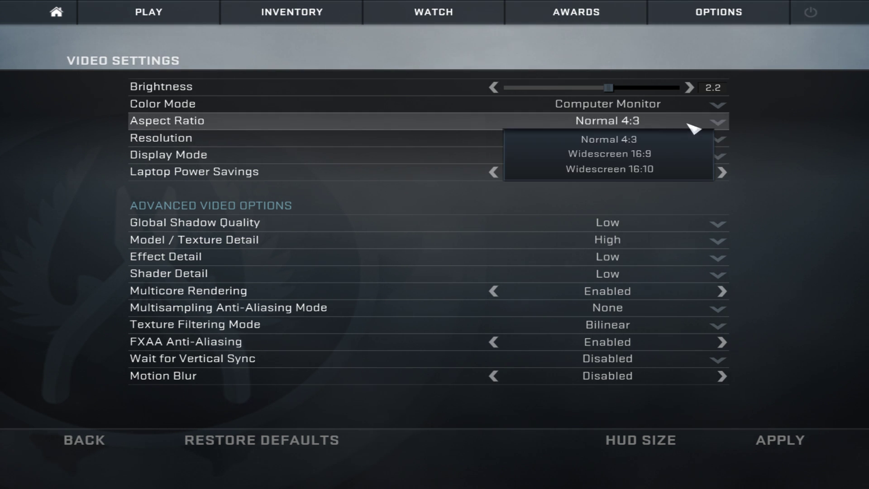
pyautogui.click(815, 133)
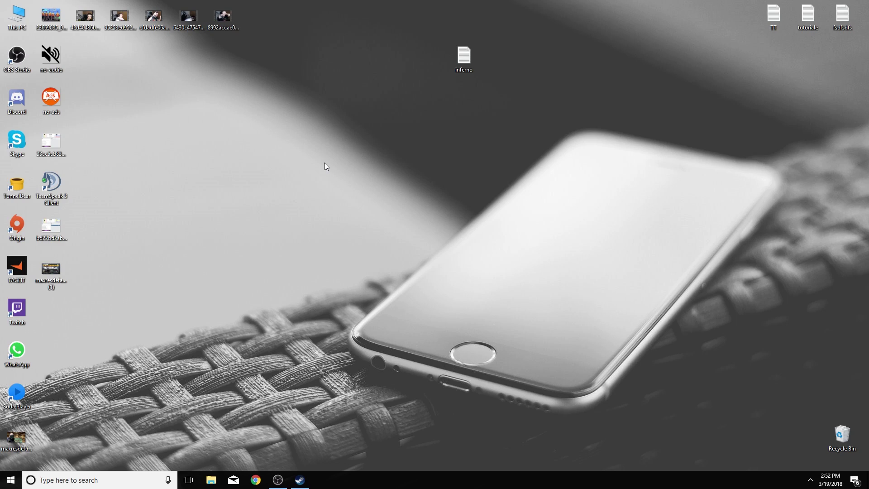
# Launch NVIDIA Control Panel from the desktop context menu and position its window near screen centre
pyautogui.rightClick(324, 162)
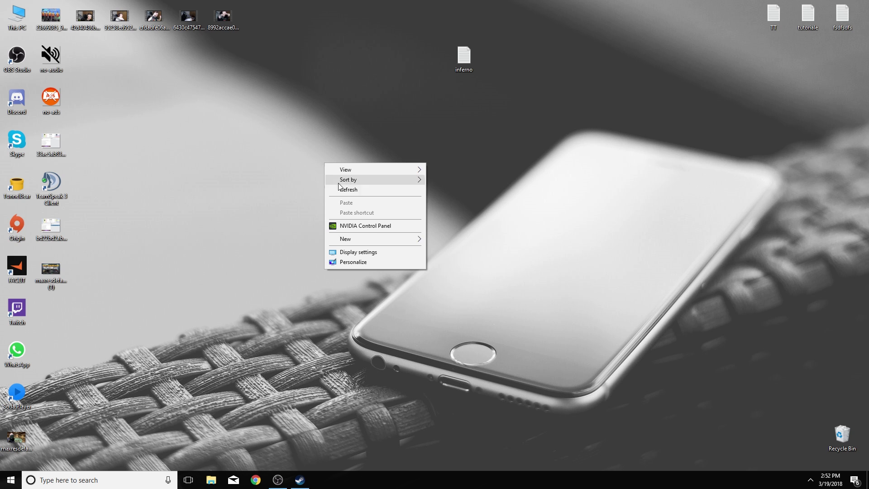
pyautogui.click(381, 228)
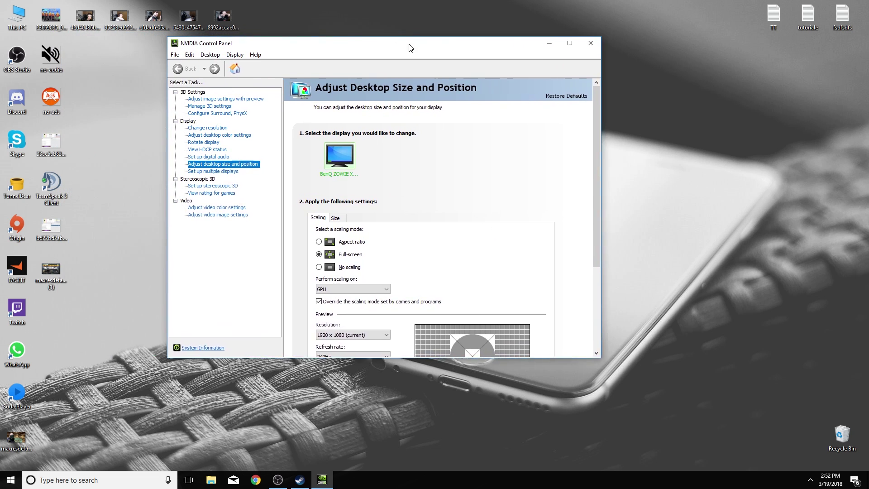
pyautogui.moveTo(295, 45); pyautogui.dragTo(506, 47)
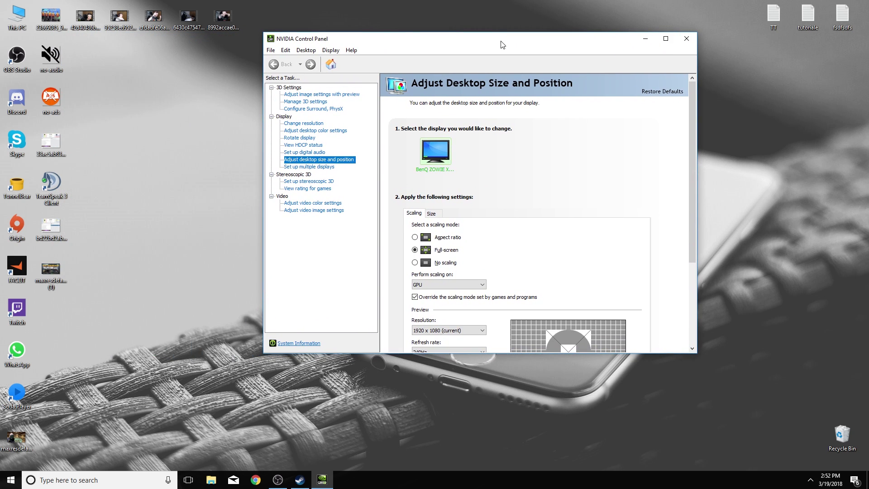
pyautogui.rightClick(161, 178)
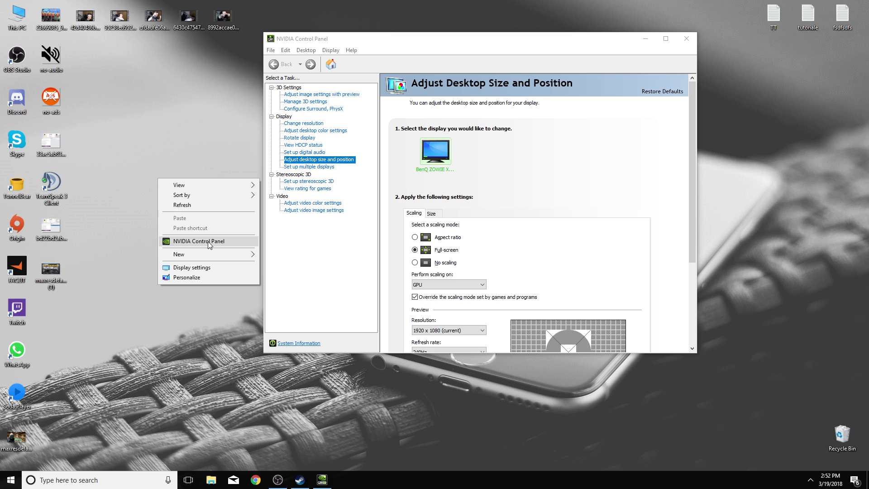
pyautogui.click(208, 243)
pyautogui.moveTo(432, 48); pyautogui.dragTo(416, 73)
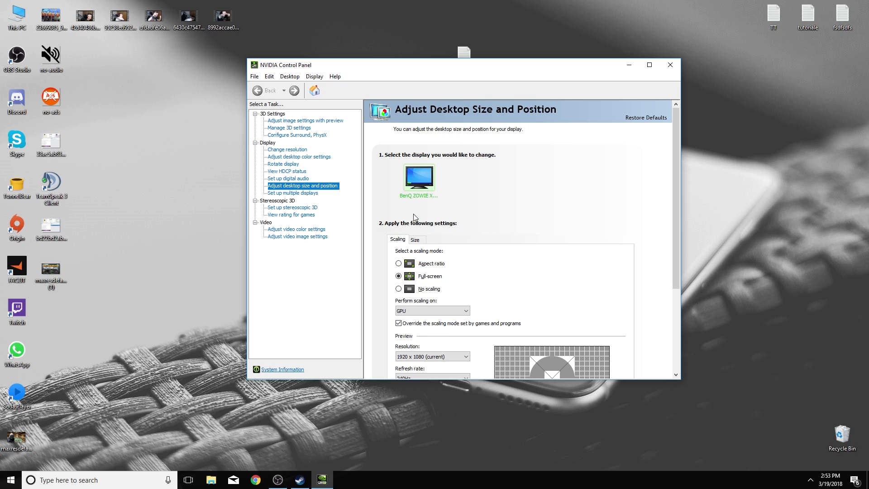
pyautogui.scroll(-3, 596, 279)
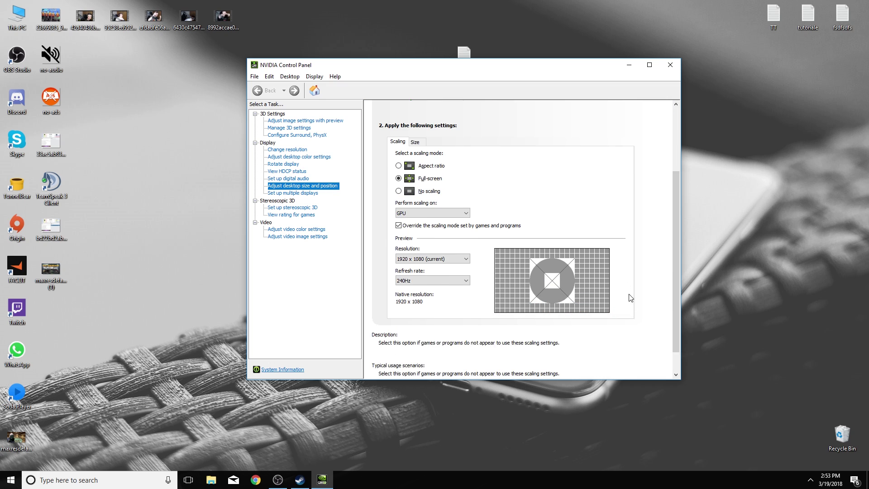
pyautogui.scroll(-2, 630, 298)
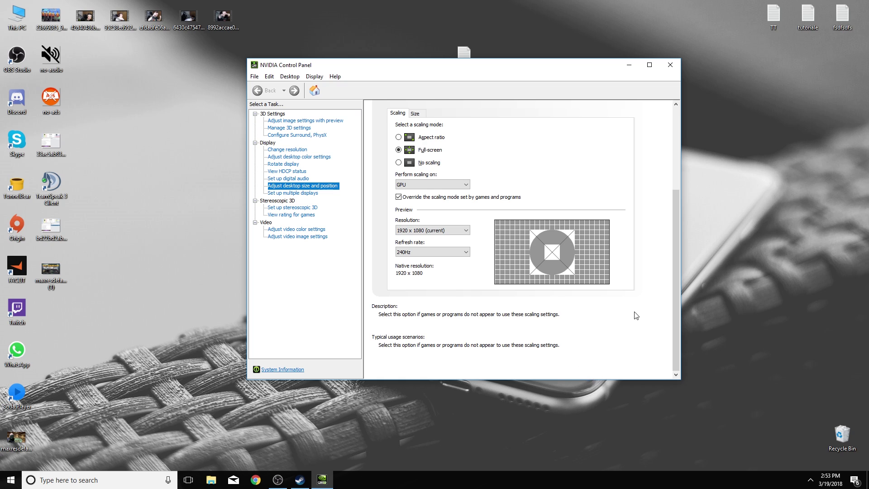
pyautogui.scroll(2, 637, 316)
pyautogui.scroll(3, 633, 318)
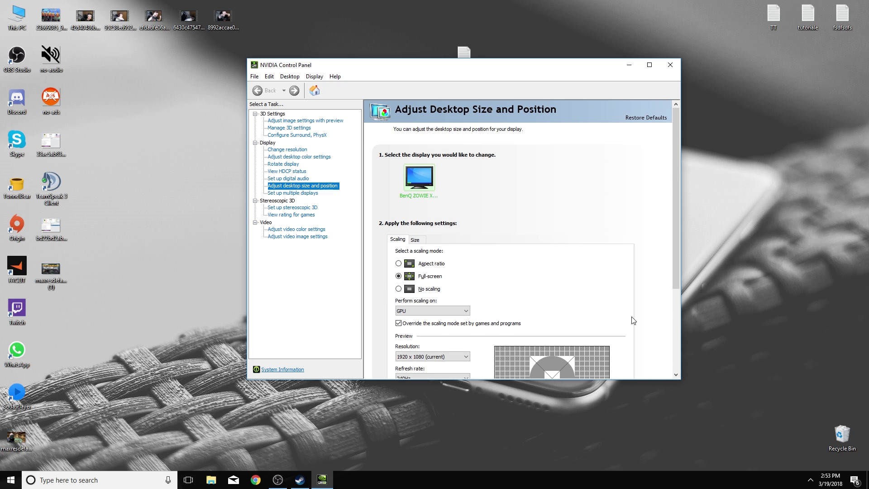